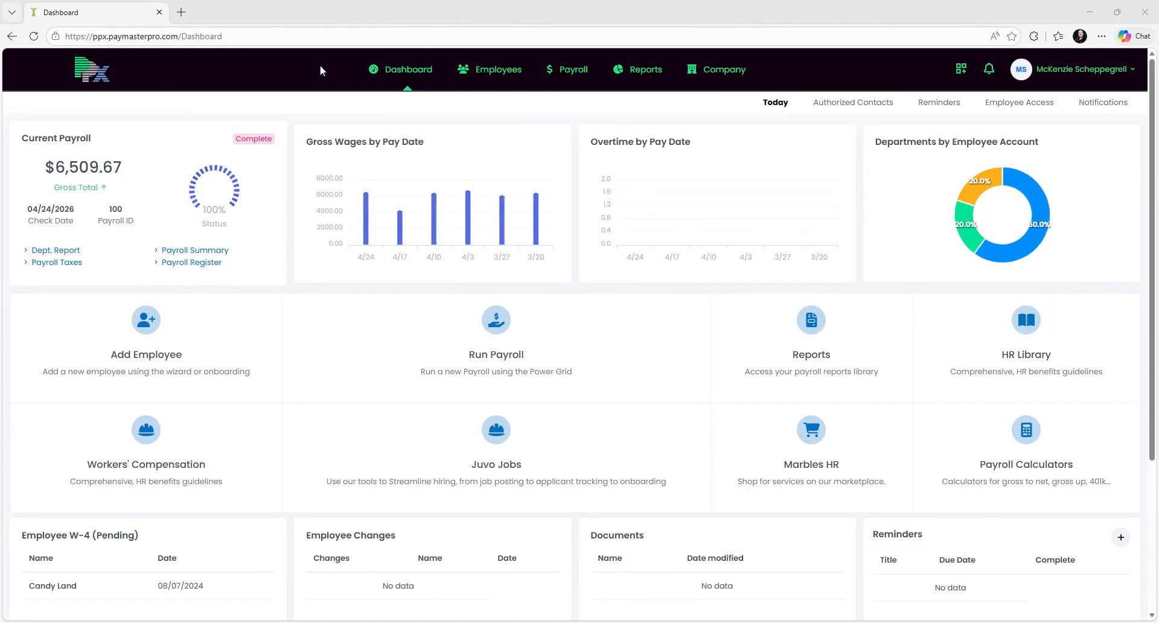
Step: Review the New Hire onboarding template and its Rules & Policies Agreement under Employees > Onboarding
left_click(478, 75)
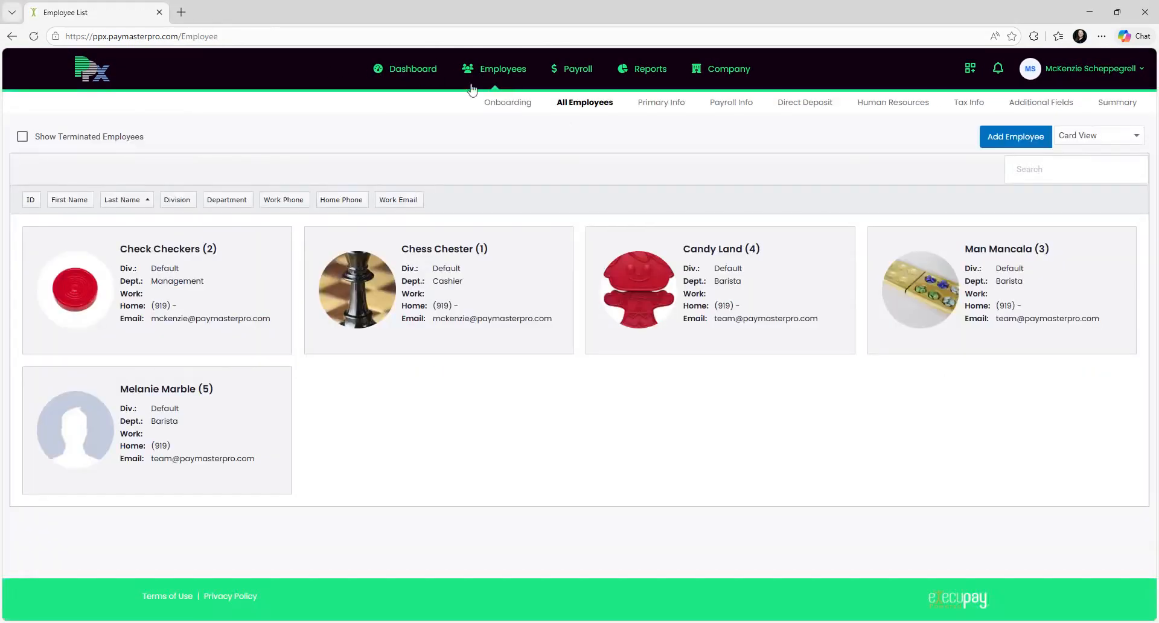
left_click(503, 106)
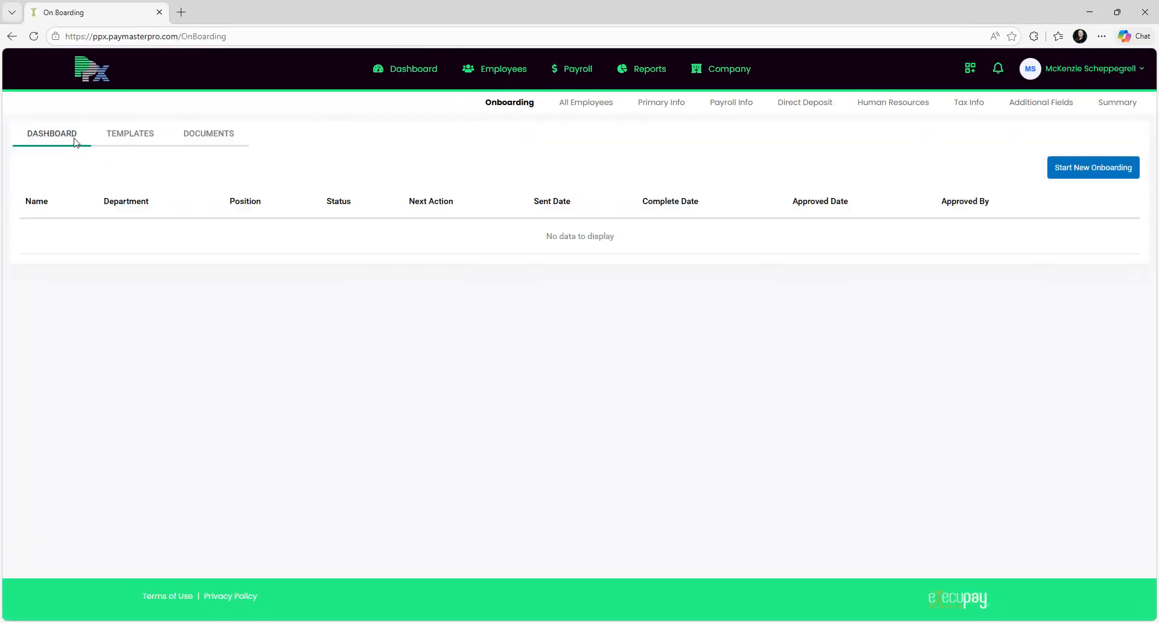
left_click(150, 141)
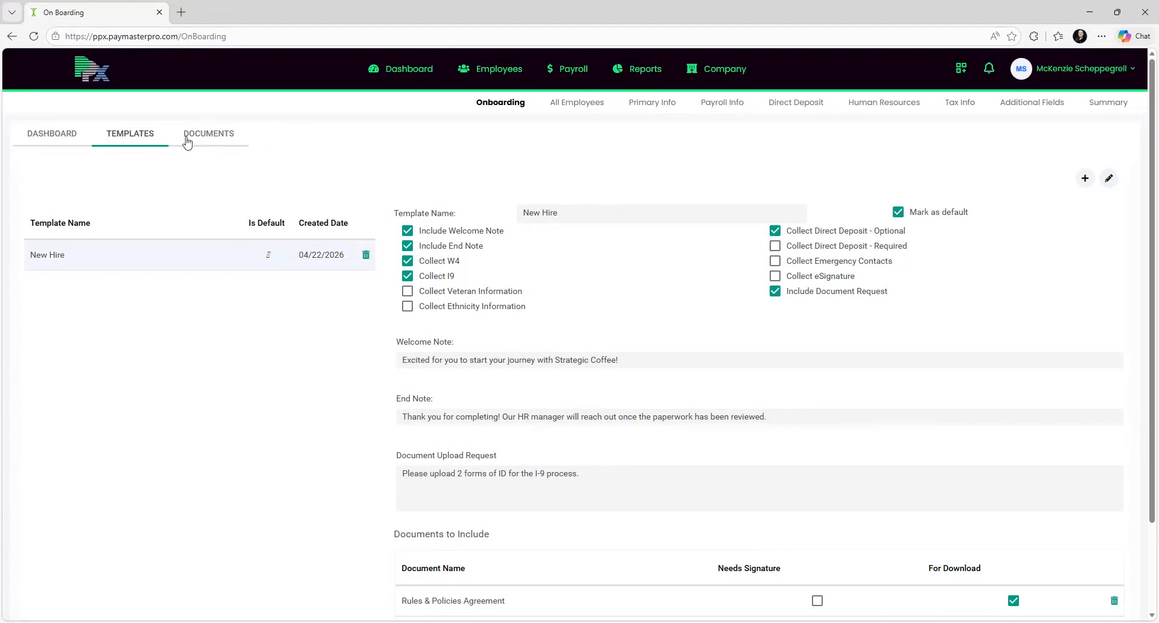
left_click(217, 145)
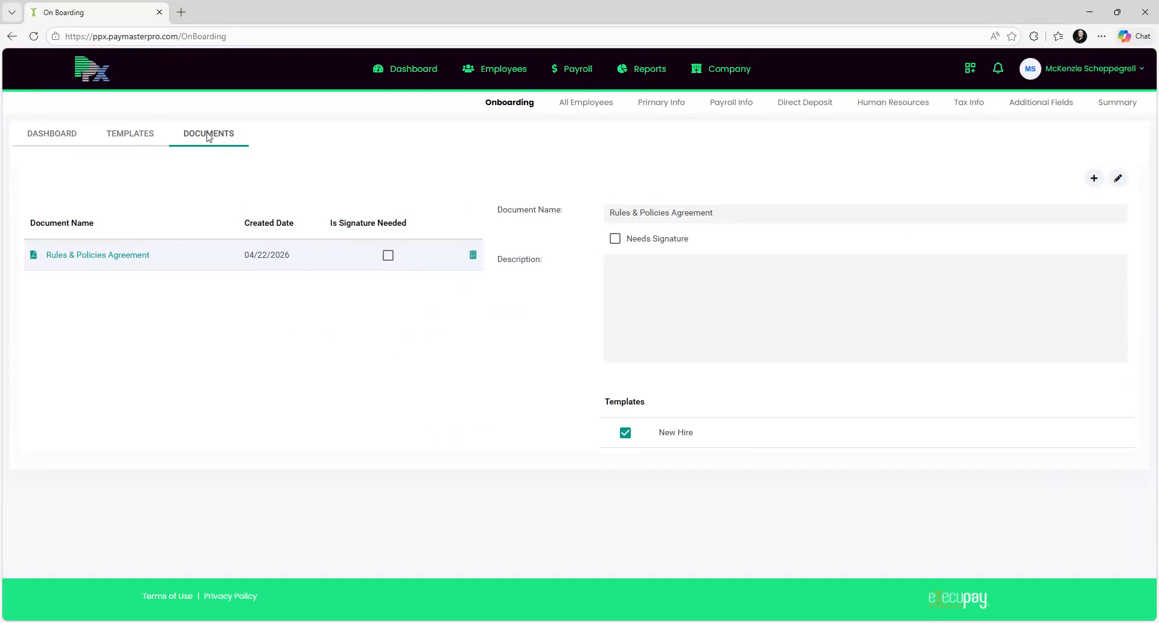
left_click(148, 138)
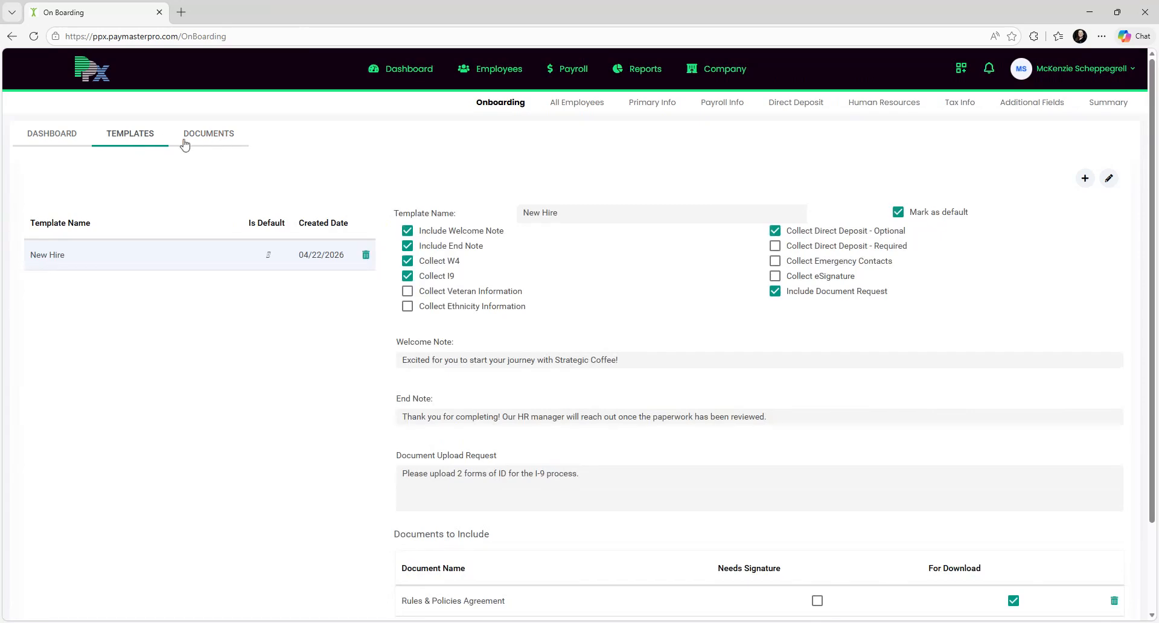
left_click(64, 137)
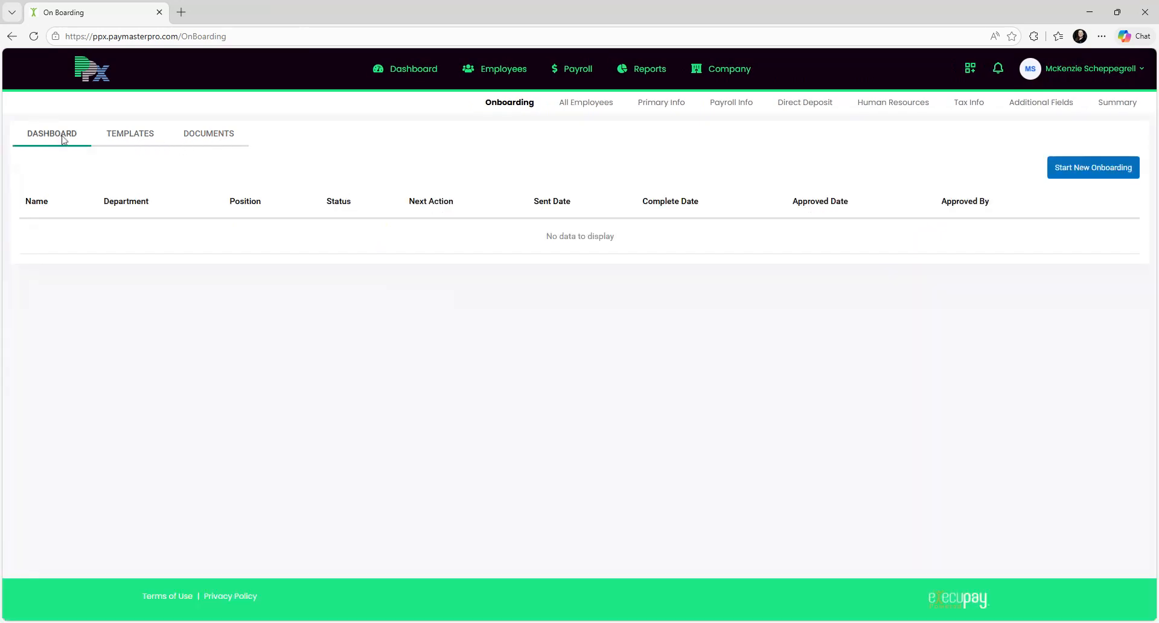
Step: Begin a New Onboarding, keeping New Hire as the selected template, and continue
left_click(1078, 171)
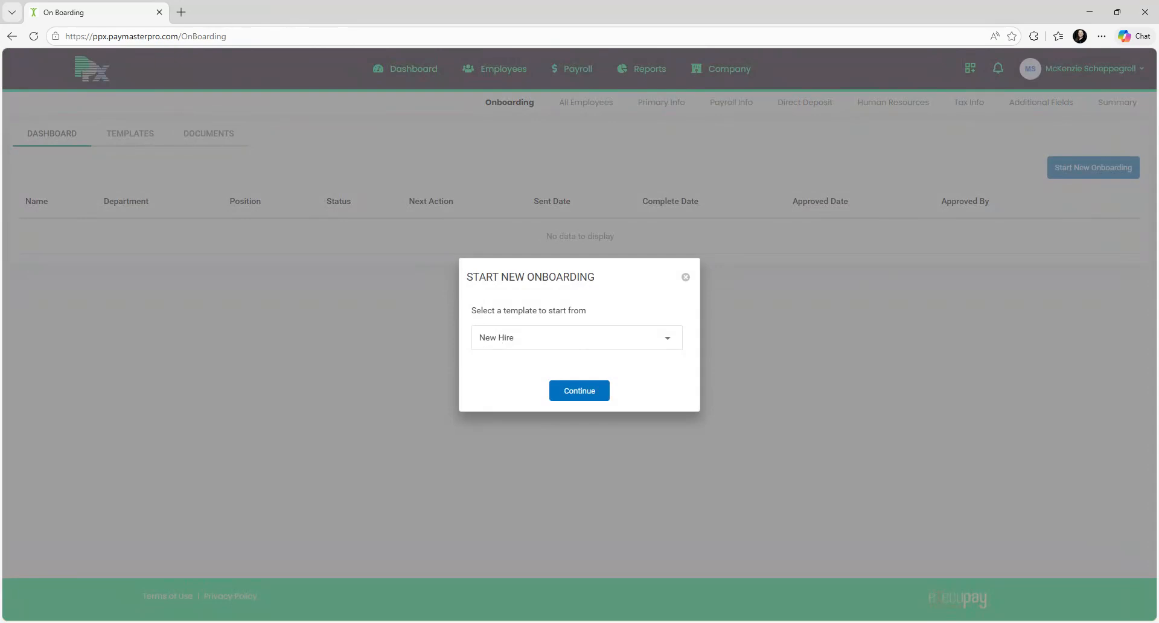
left_click(667, 337)
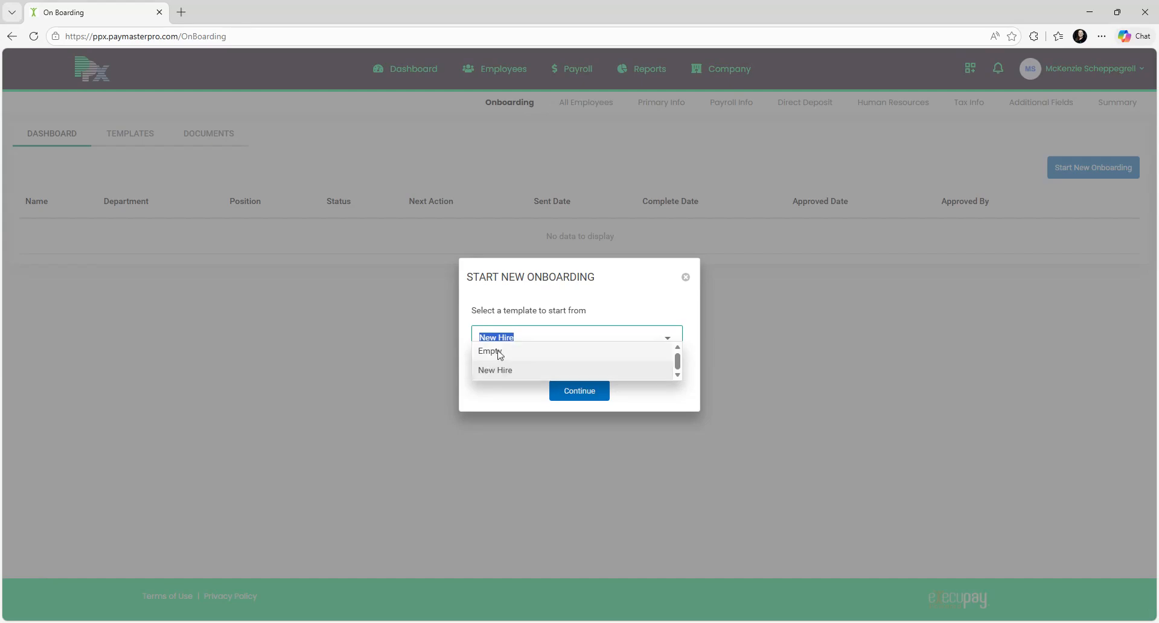
left_click(506, 371)
left_click(585, 398)
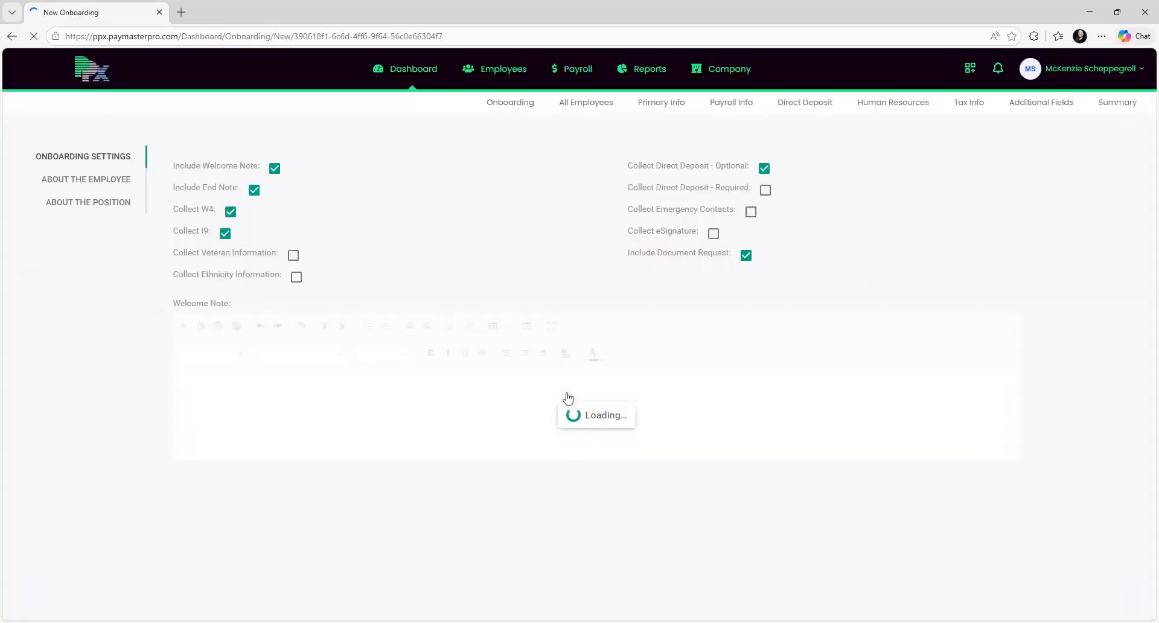
Step: Keep the welcome note included and leave Direct Deposit collection set to Optional
left_click(418, 169)
left_click(422, 169)
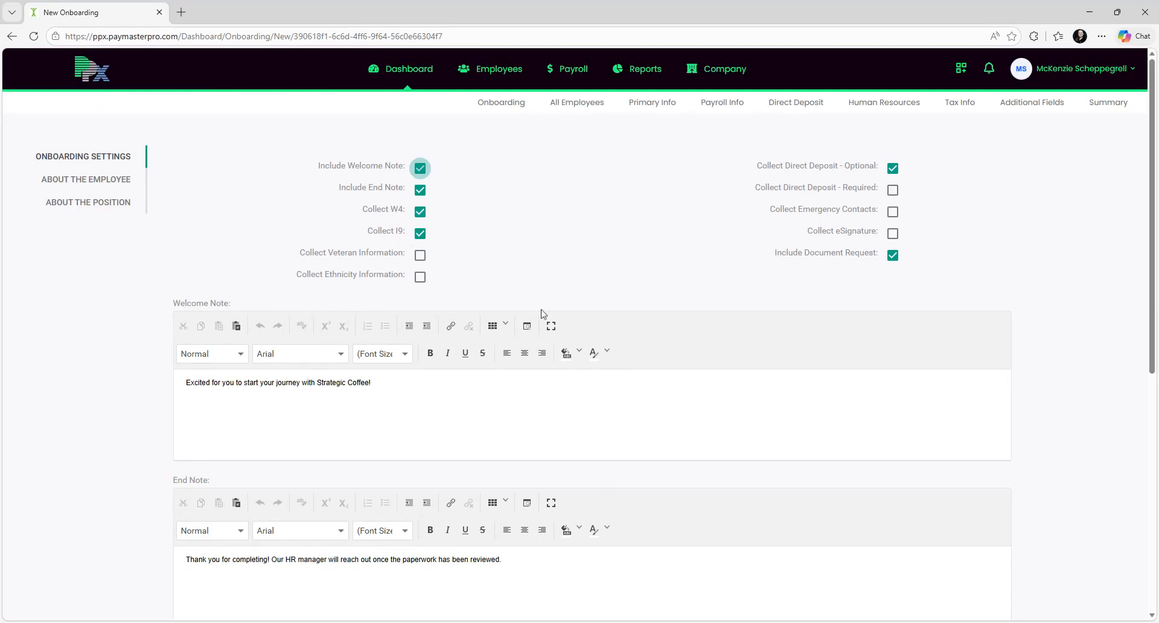
left_click(895, 191)
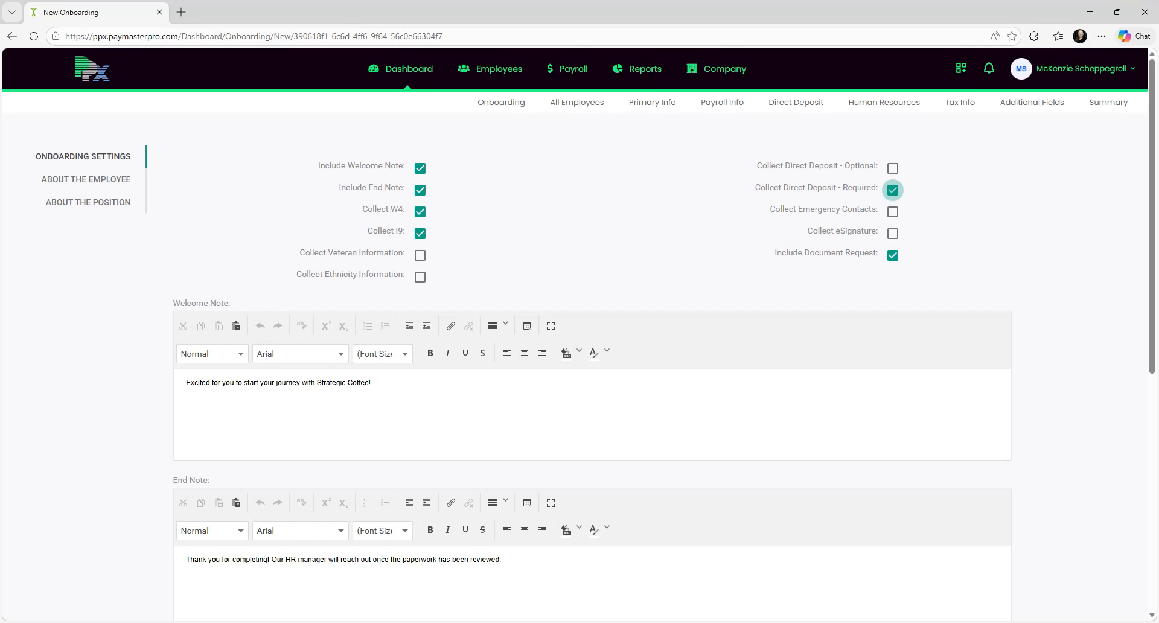
left_click(894, 170)
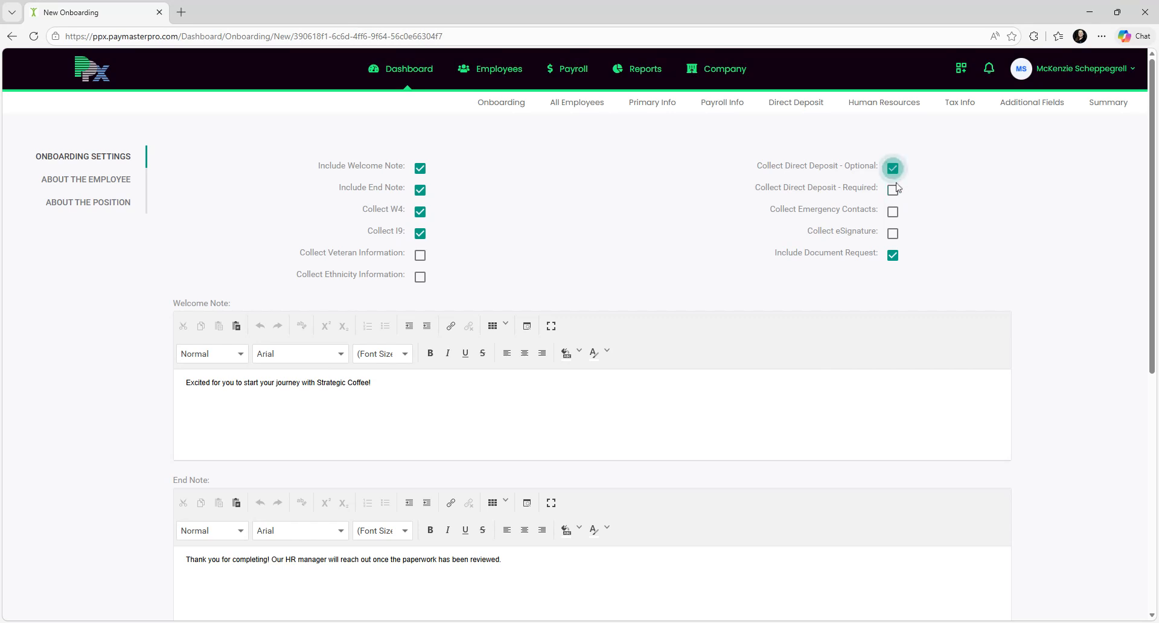
Step: Review the welcome and end notes unchanged and advance to the employee details step
scroll(493, 129, "down", 2)
left_click(373, 264)
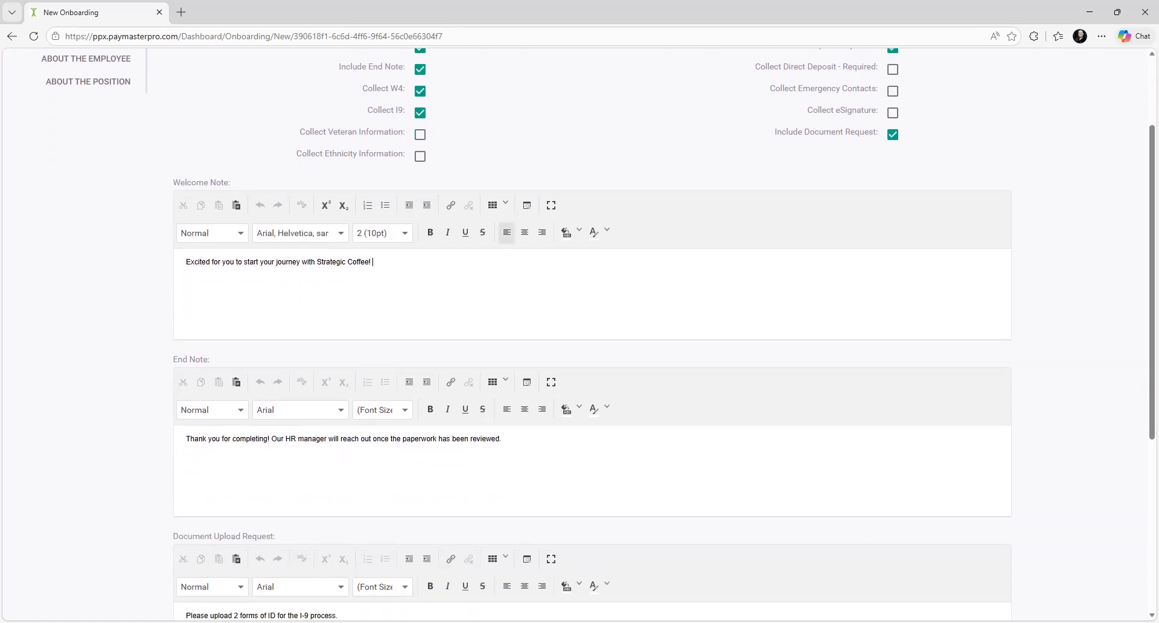
scroll(483, 338, "down", 1)
left_click(506, 379)
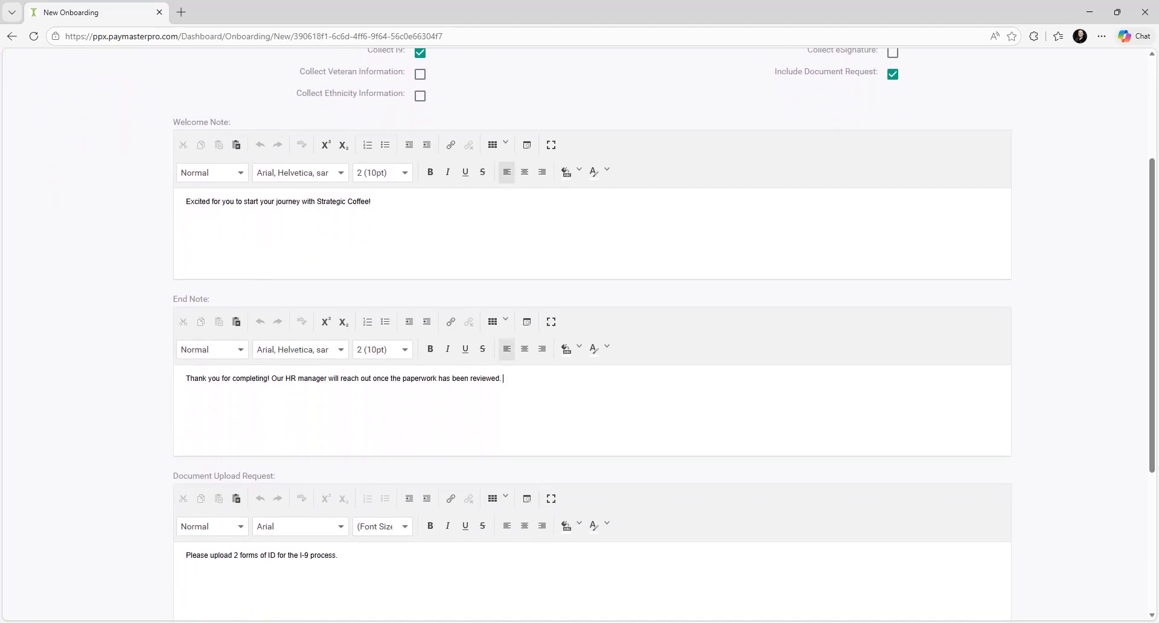
scroll(506, 379, "down", 4)
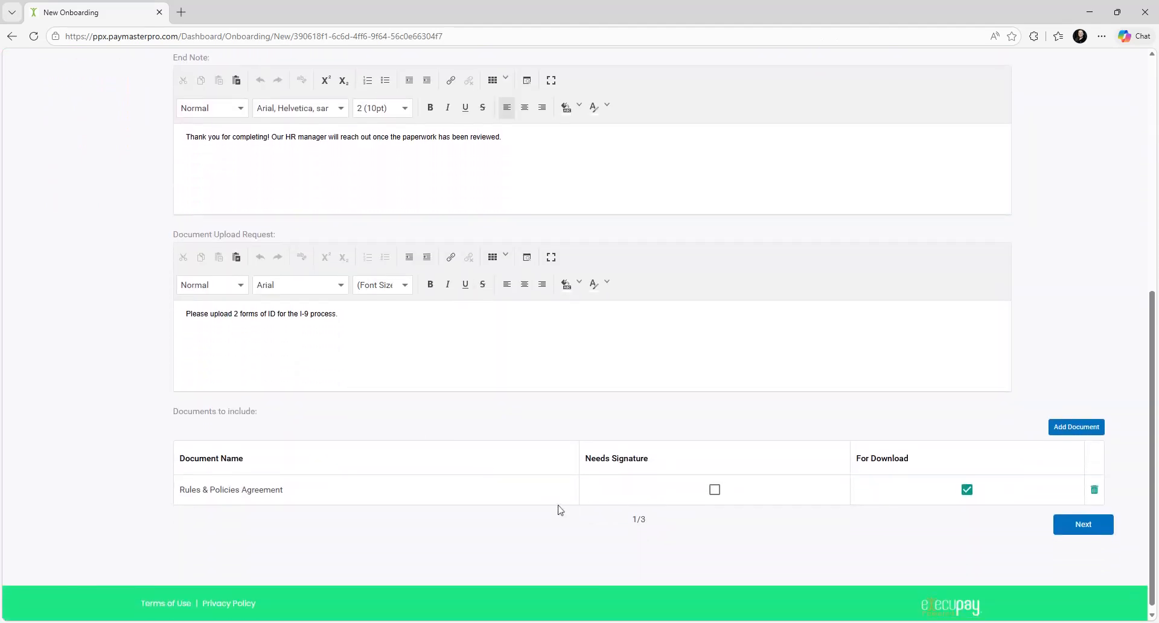
scroll(846, 554, "up", 7)
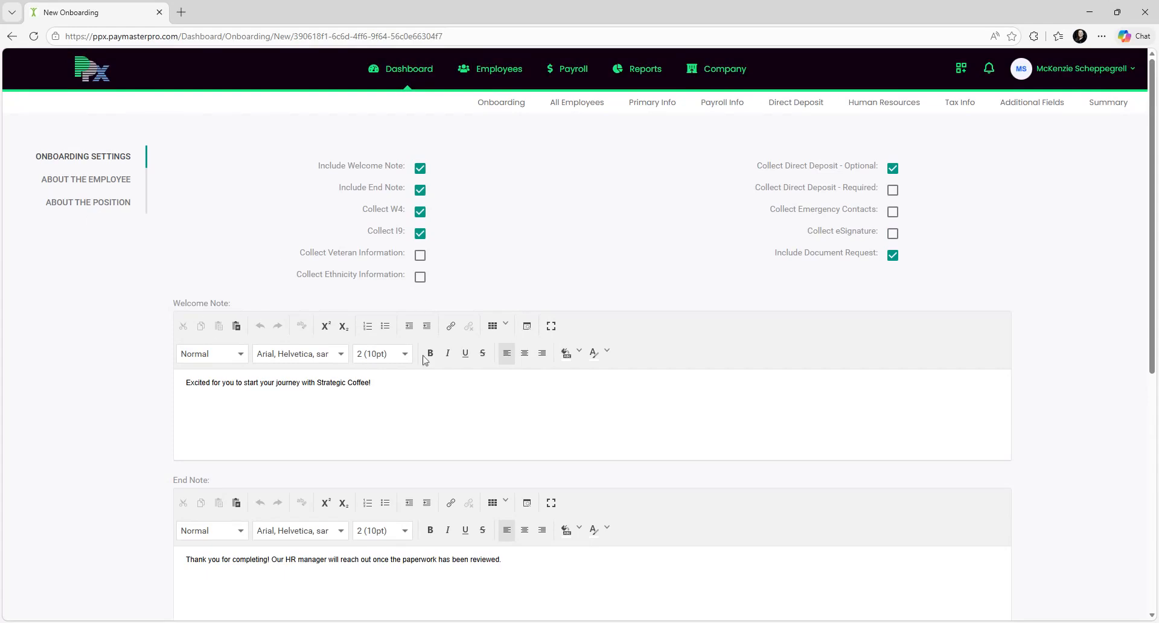
scroll(579, 338, "down", 4)
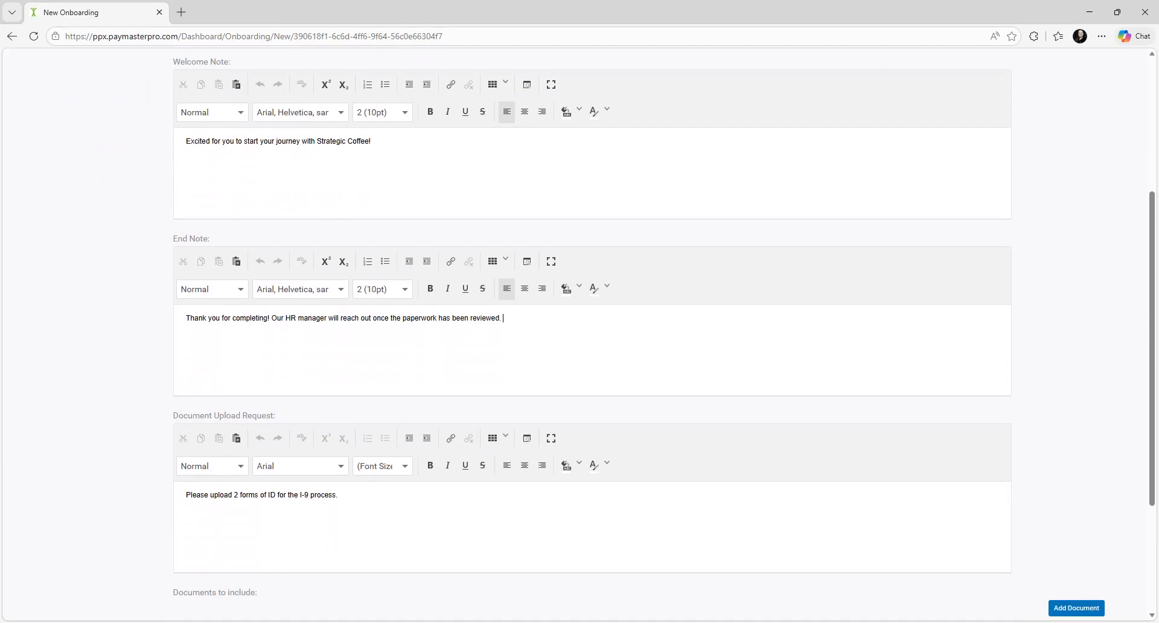
scroll(1022, 599, "down", 3)
left_click(1062, 522)
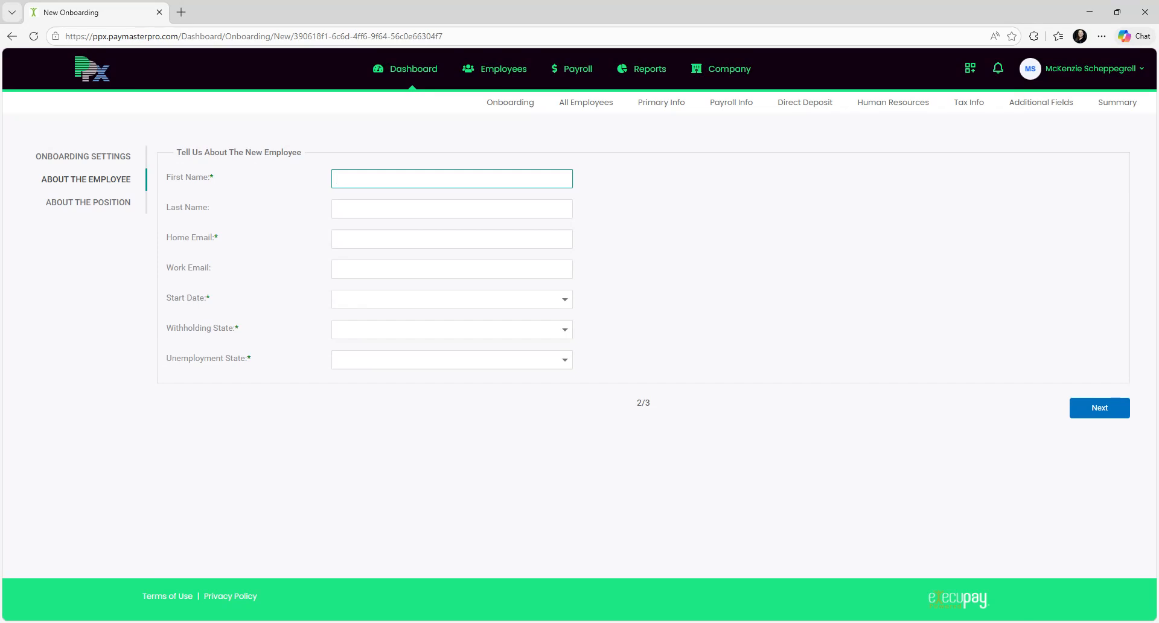
Step: Enter the new hire's first name, last name, home e-mail, and a 4/27/2026 start date
type("Test")
key("Tab")
type("McTesterson")
key("Tab")
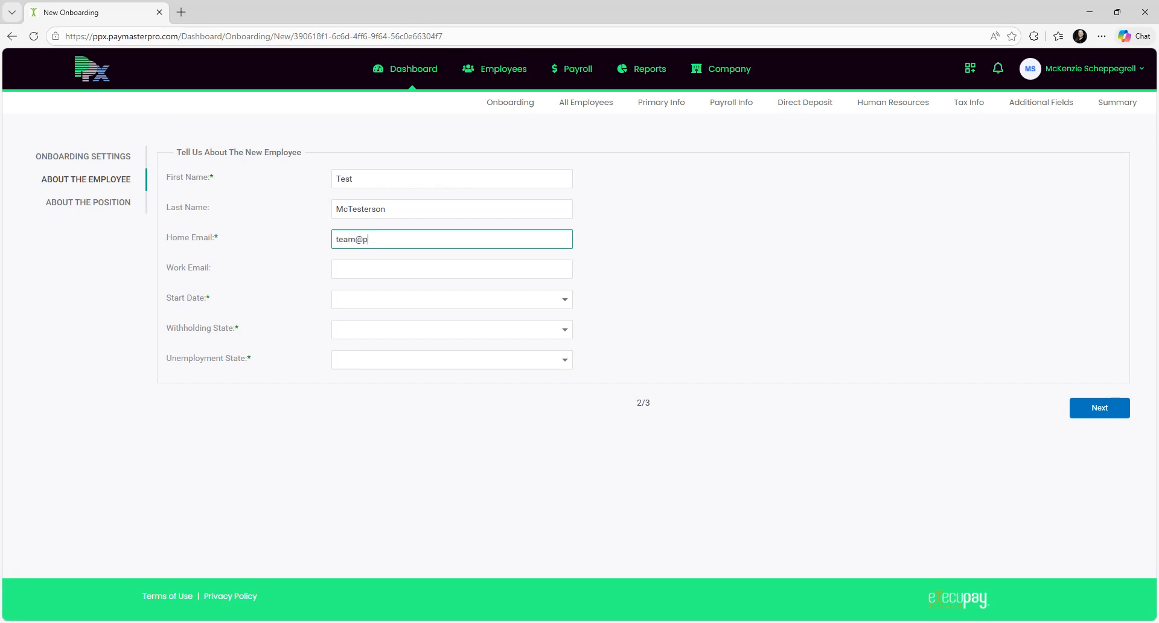
left_click(300, 291)
left_click(339, 299)
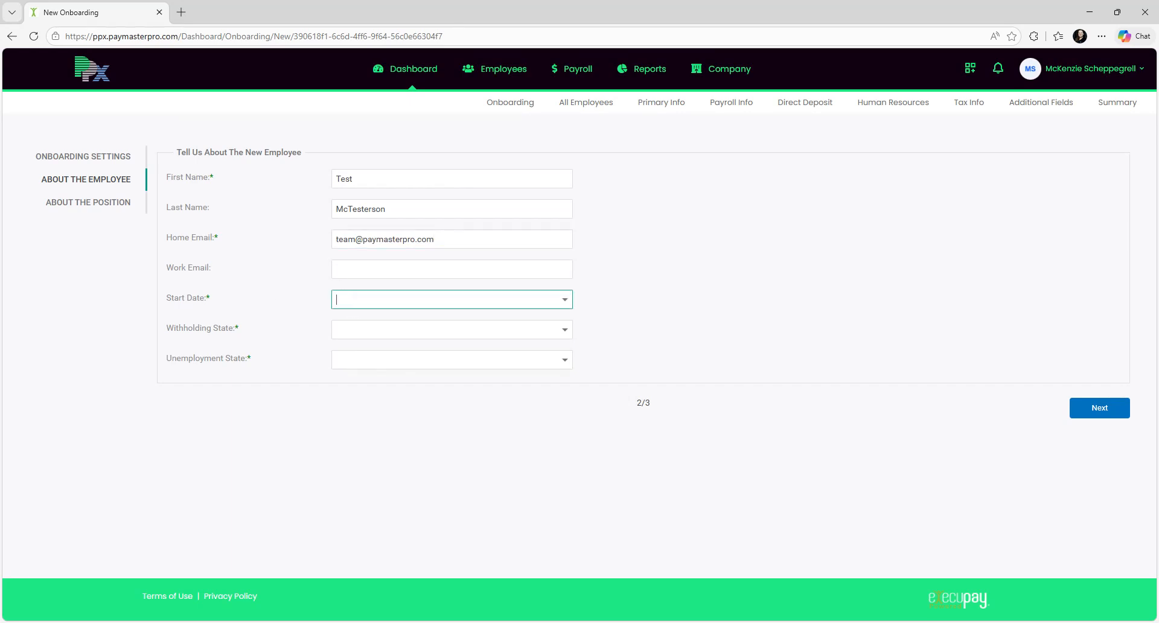
left_click(566, 300)
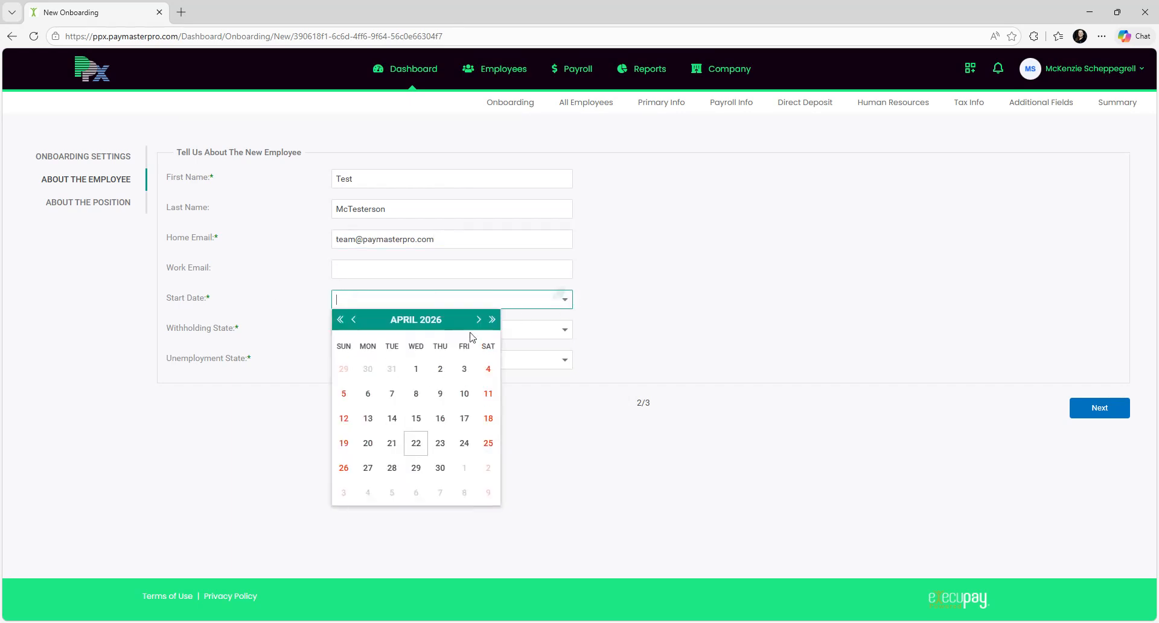
left_click(367, 468)
Step: Set Withholding and Unemployment State to North Carolina (NC) and move to the position step
left_click(566, 330)
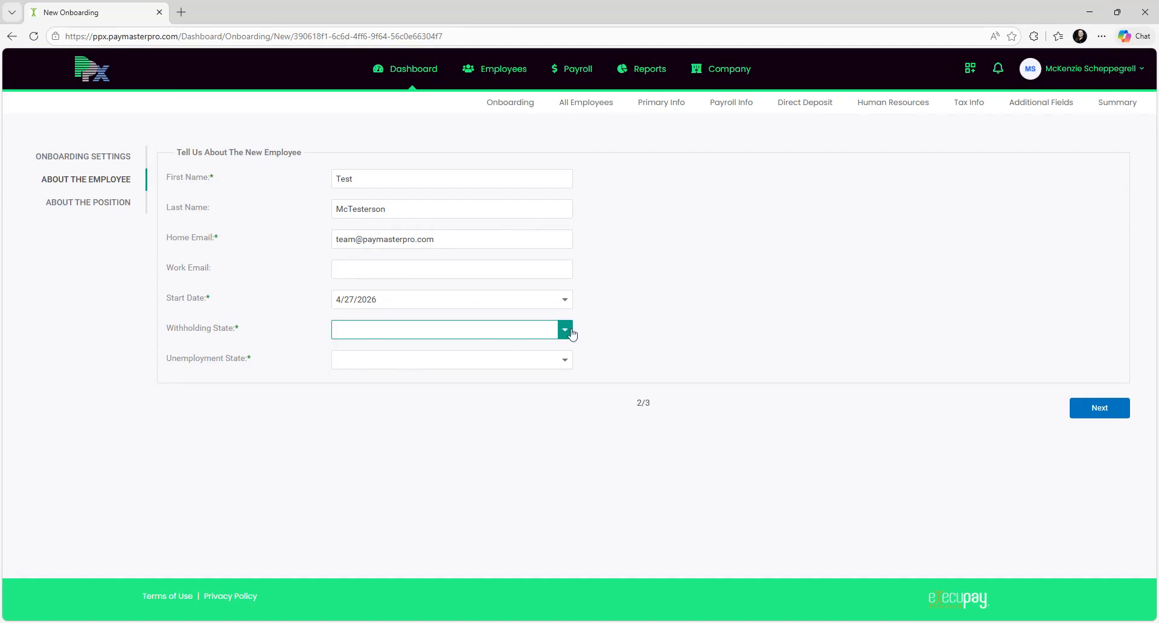
type("n")
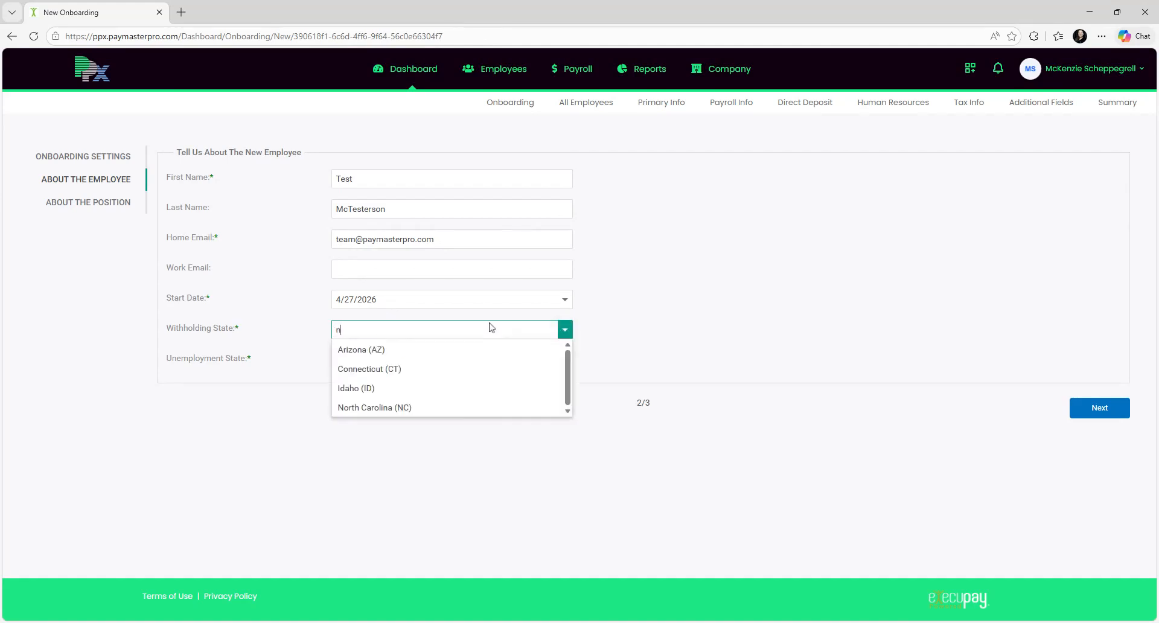
type("orth")
left_click(348, 351)
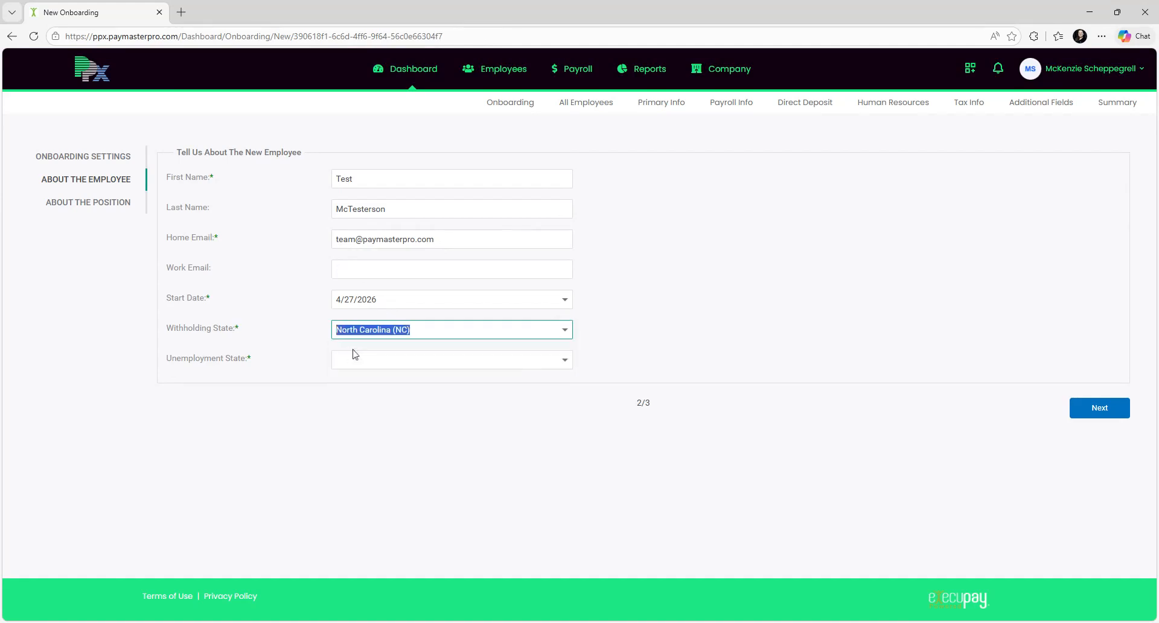
left_click(373, 360)
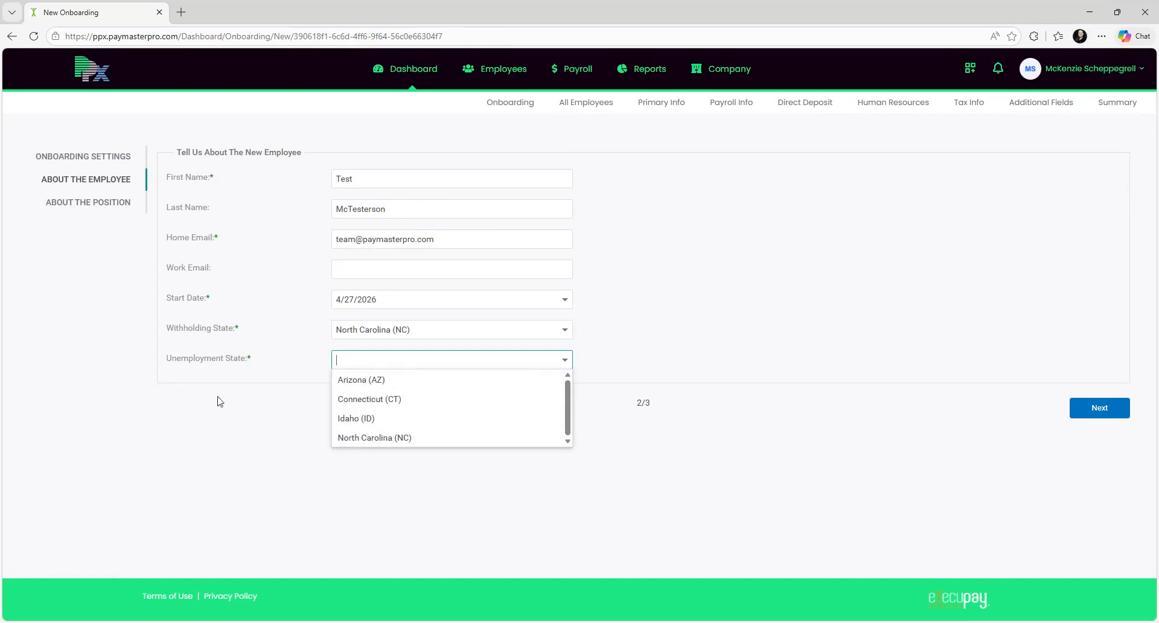
left_click(377, 437)
left_click(374, 375)
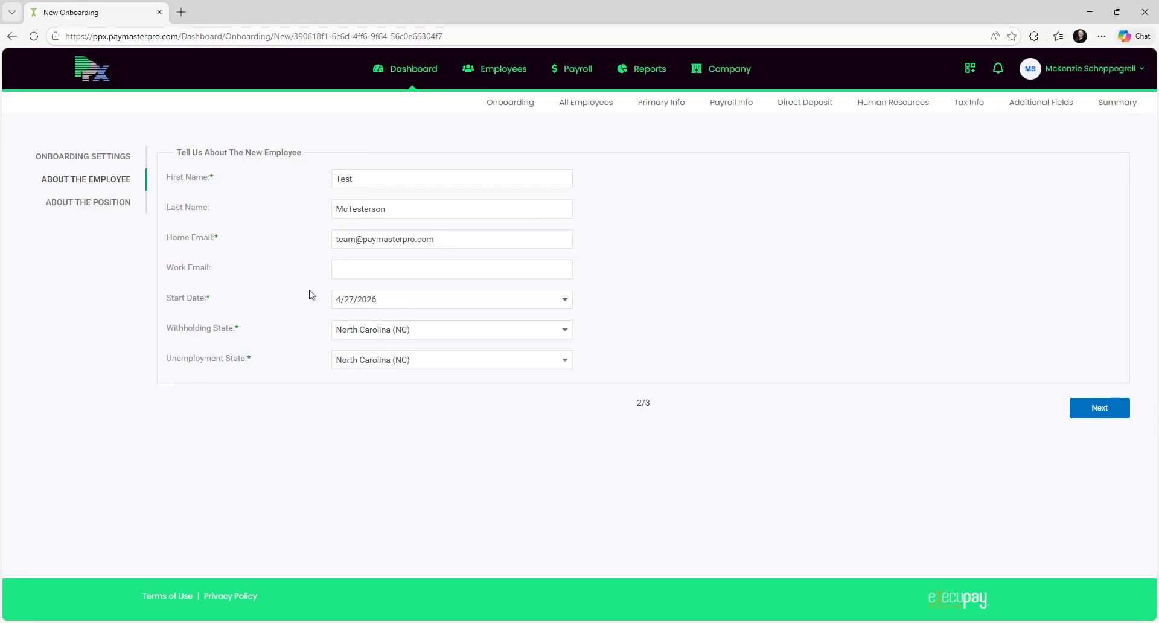
left_click(1102, 414)
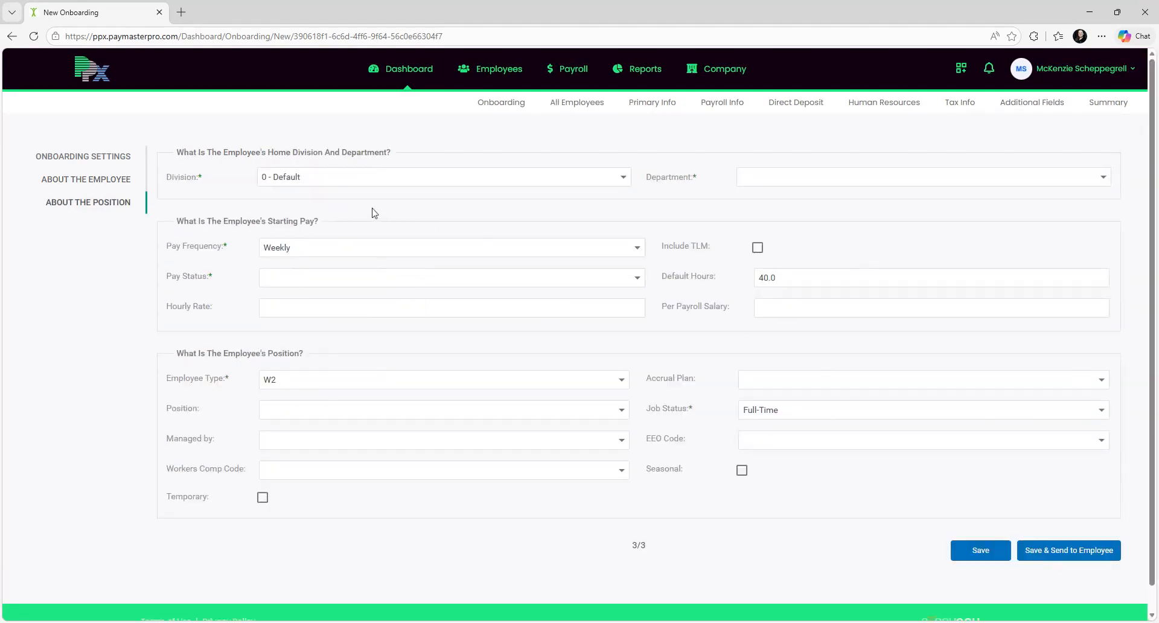
Step: Assign Department 1 - Cashier, Pay Status Hourly, and an Hourly Rate of 18
left_click(741, 177)
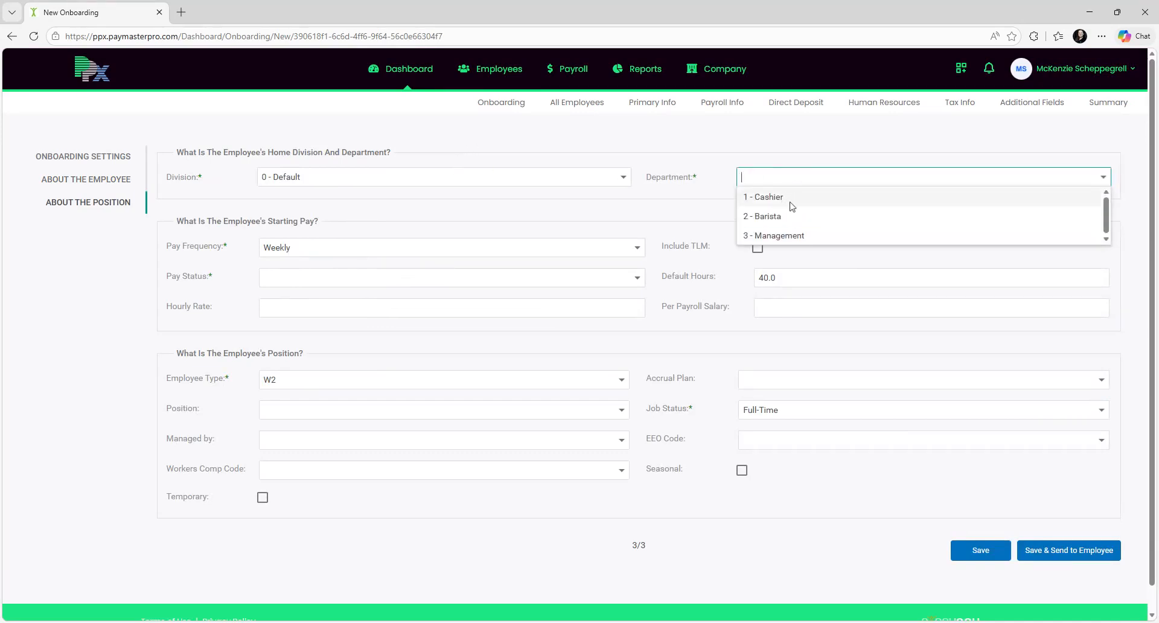
left_click(787, 201)
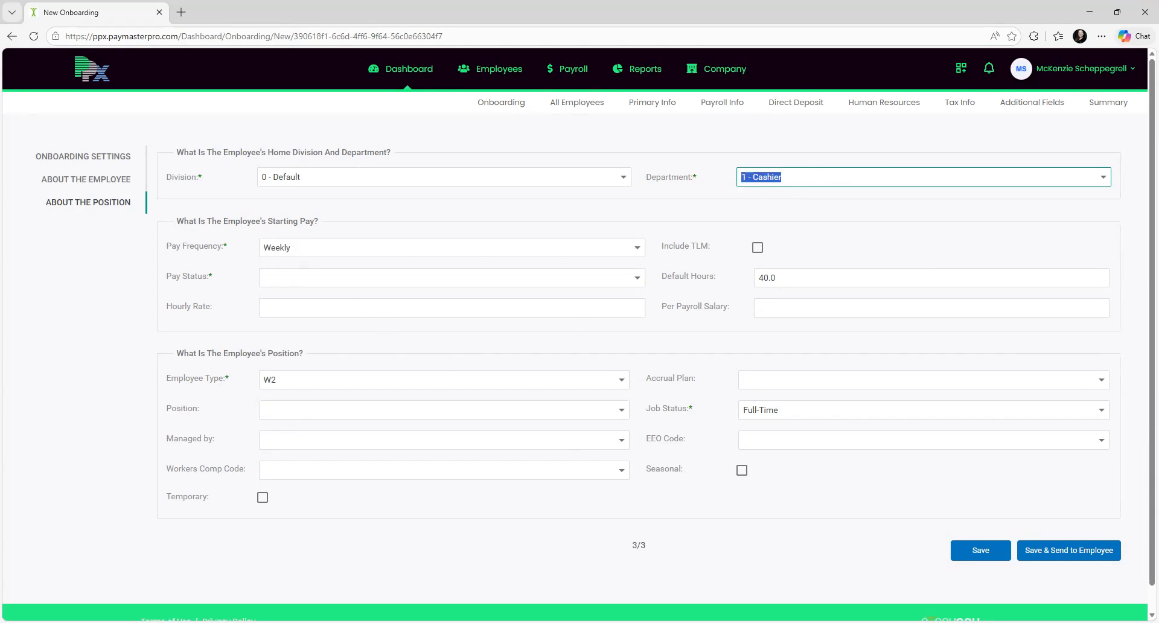
left_click(387, 278)
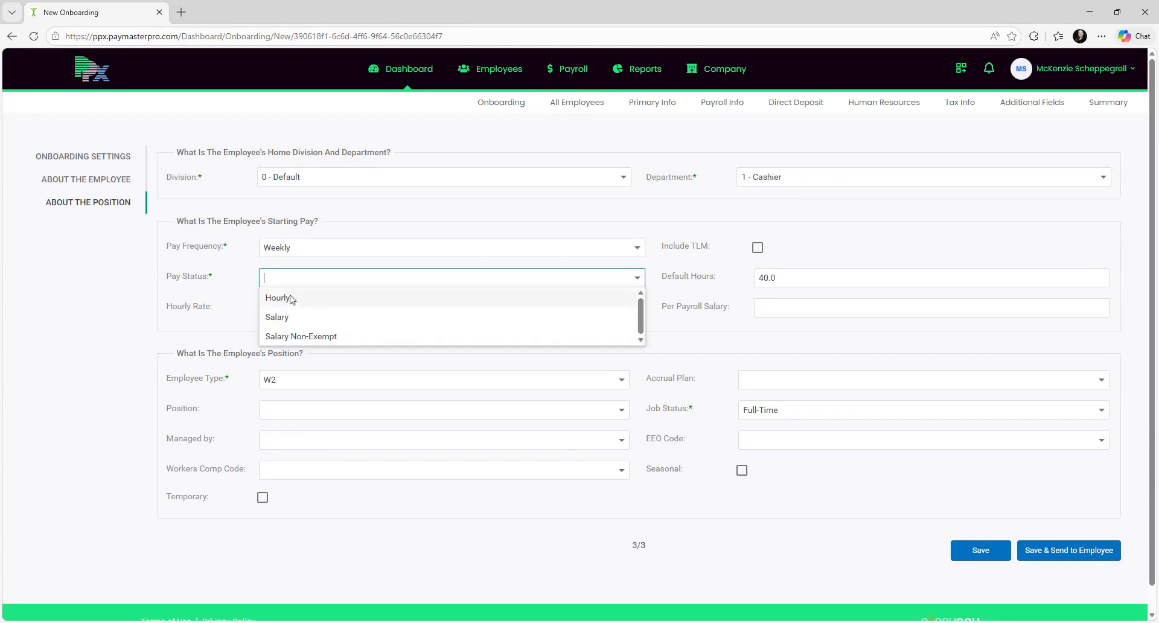
left_click(292, 299)
key("Tab")
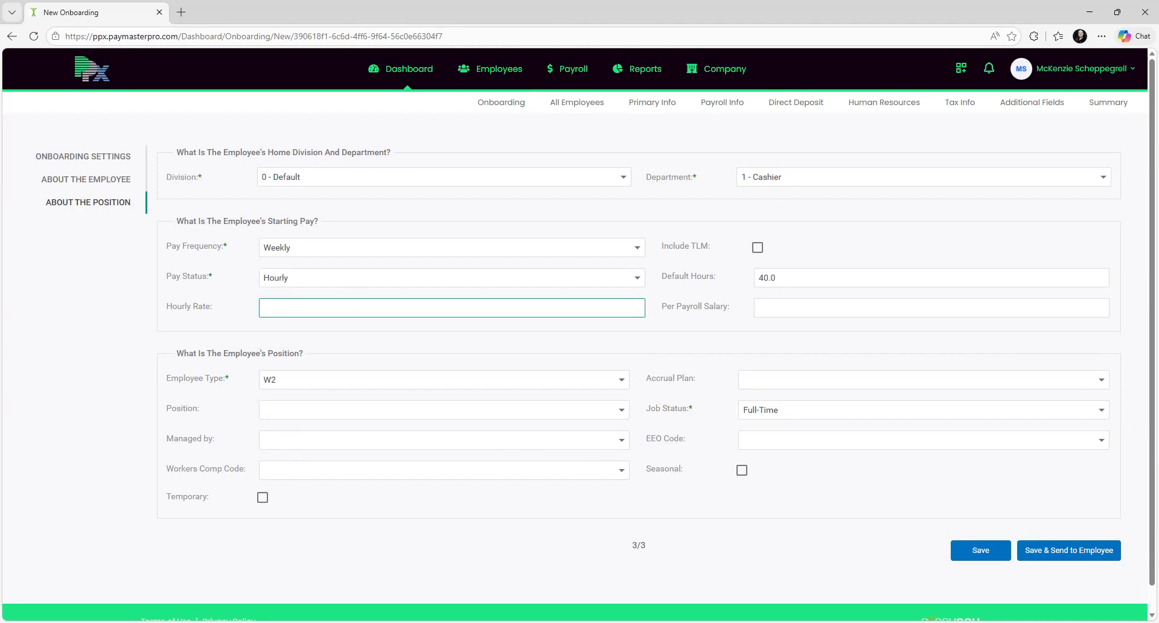
left_click(456, 324)
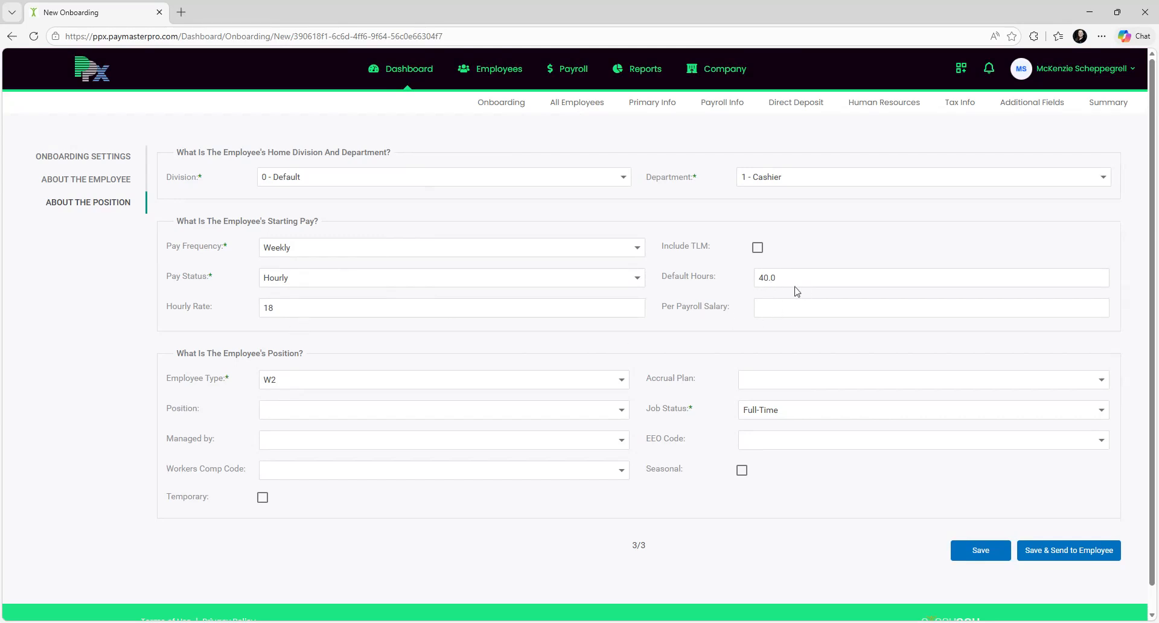
Step: Keep employee type W2, choose Default Position, and assign the new hire's manager
scroll(692, 360, "down", 1)
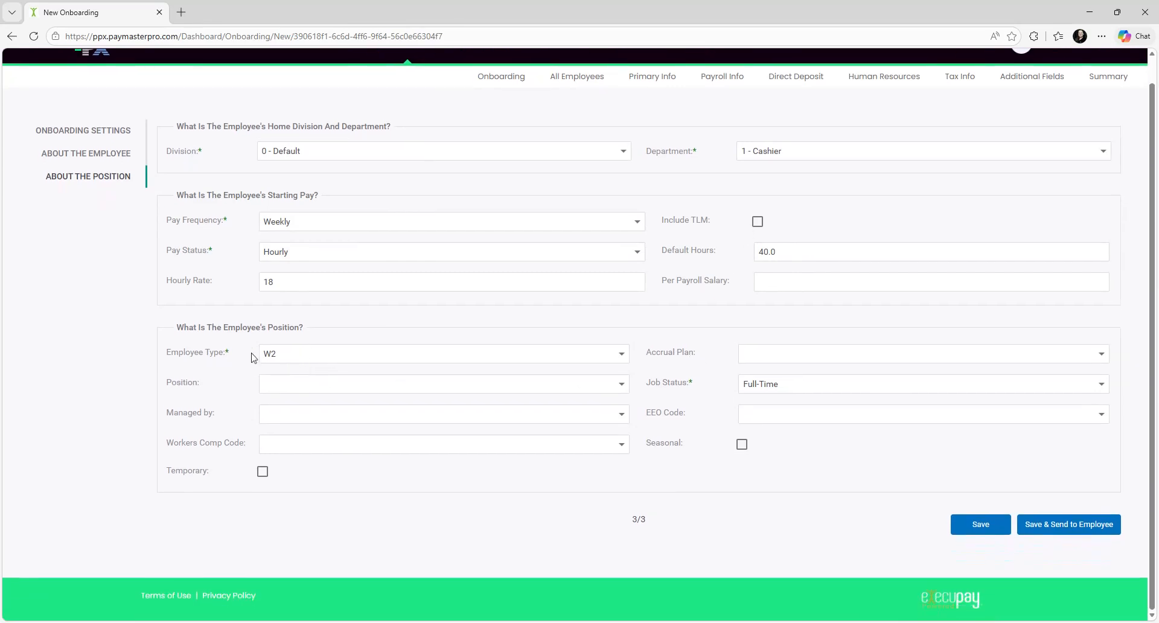
left_click(520, 353)
left_click(490, 336)
left_click(263, 386)
left_click(622, 384)
left_click(350, 402)
left_click(622, 415)
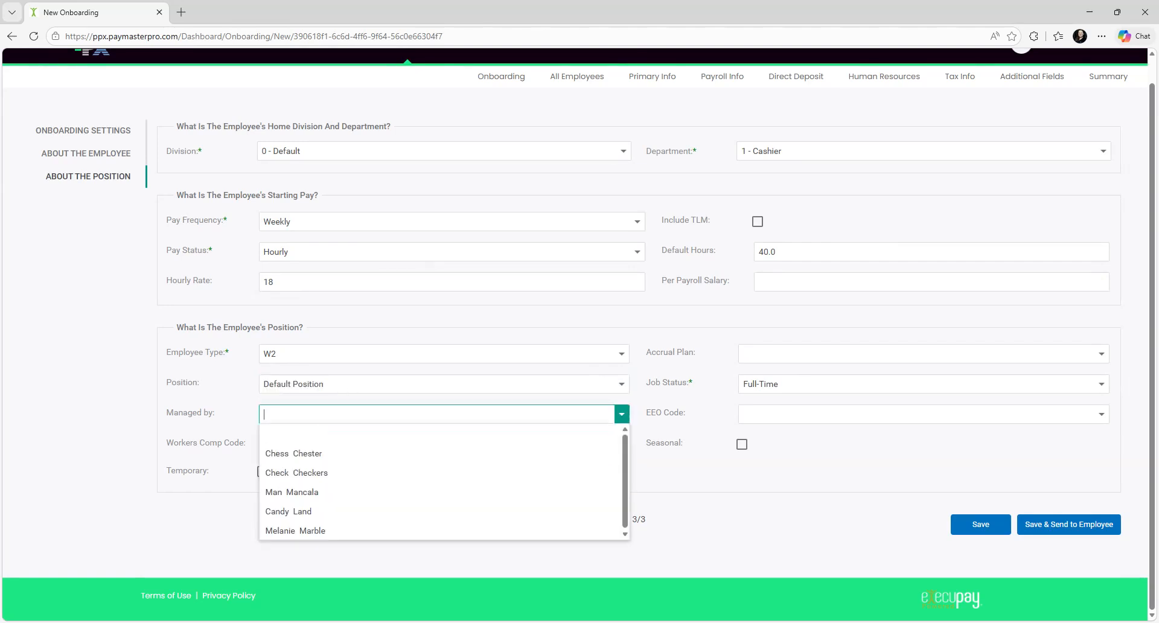
left_click(320, 475)
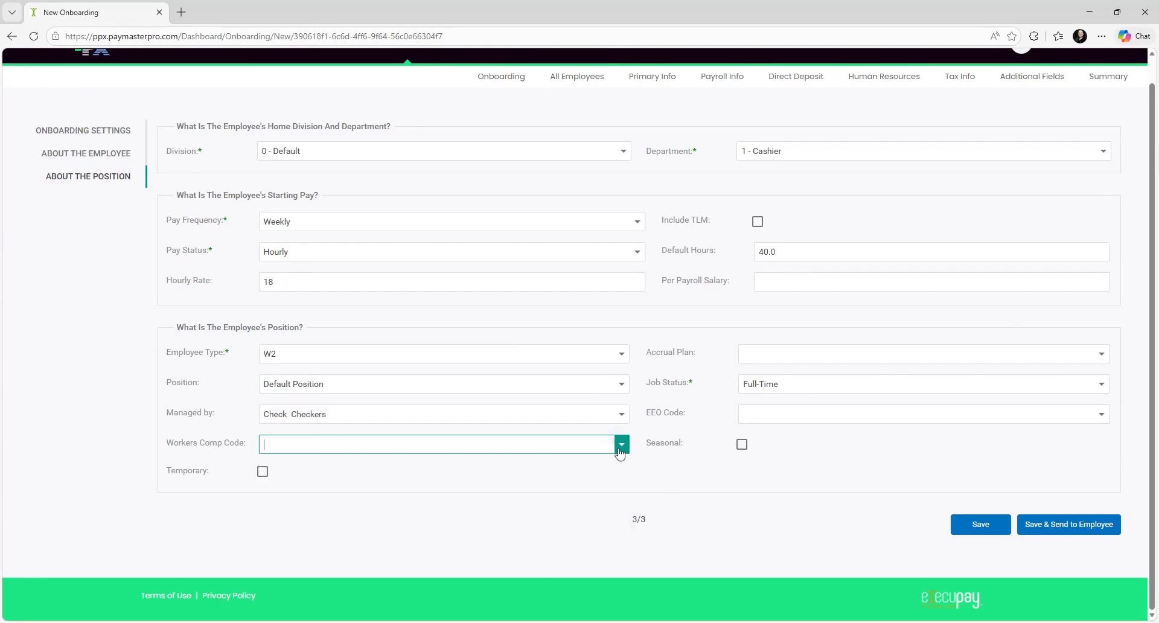
Step: Leave workers comp code and accrual plan blank and change Job Status to Part-Time
left_click(475, 477)
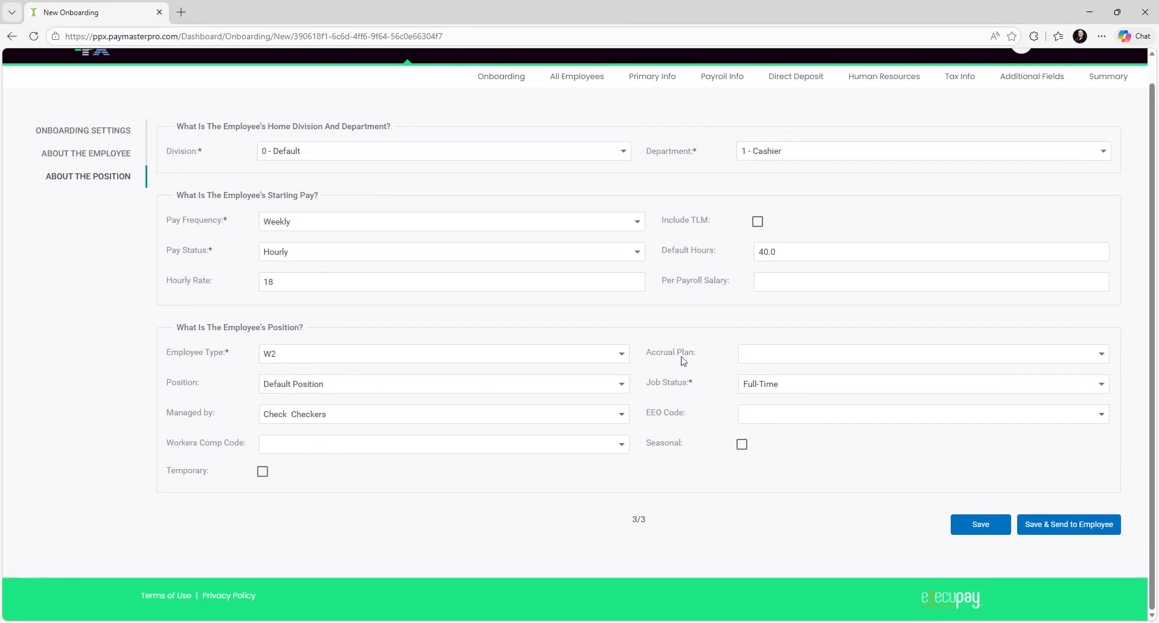
left_click(1102, 357)
left_click(1103, 358)
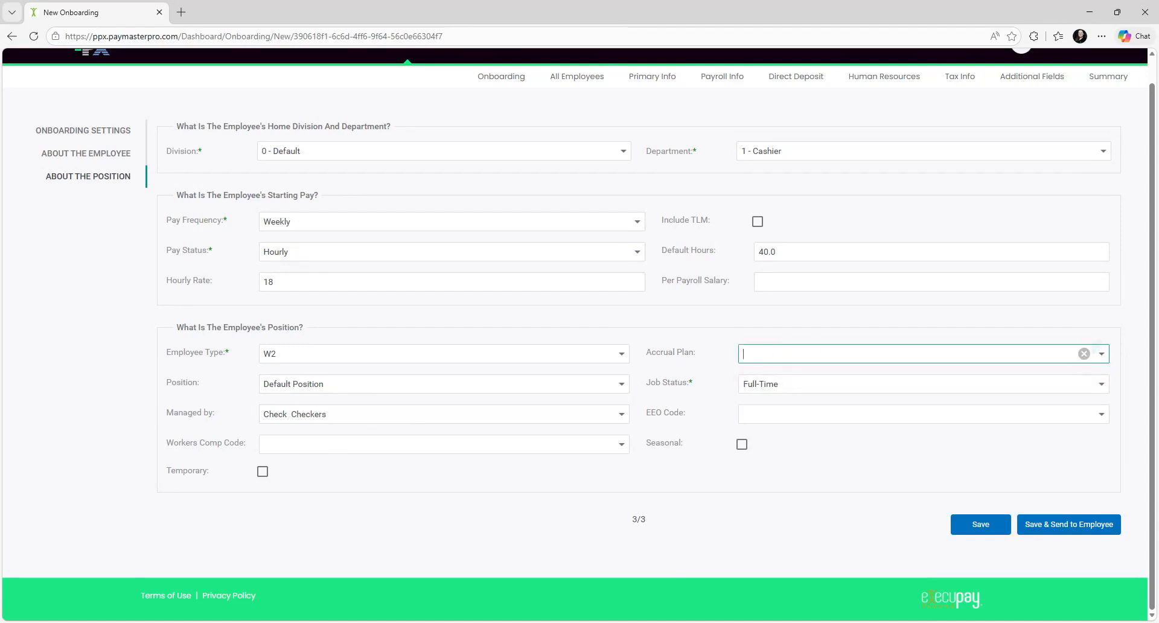
left_click(710, 350)
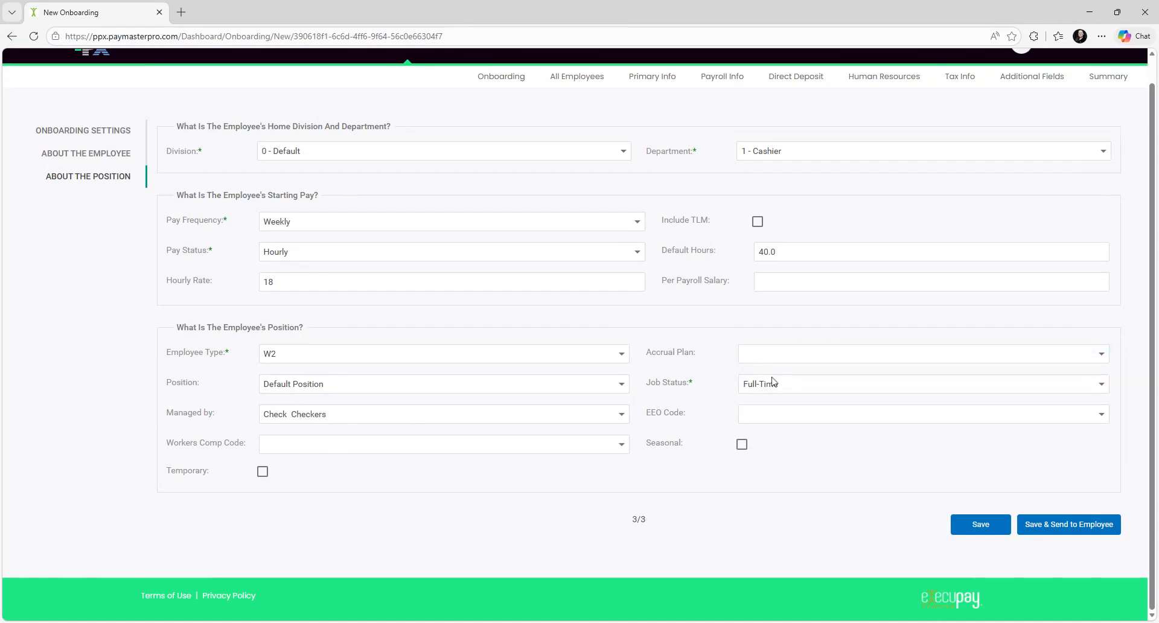
left_click(1101, 384)
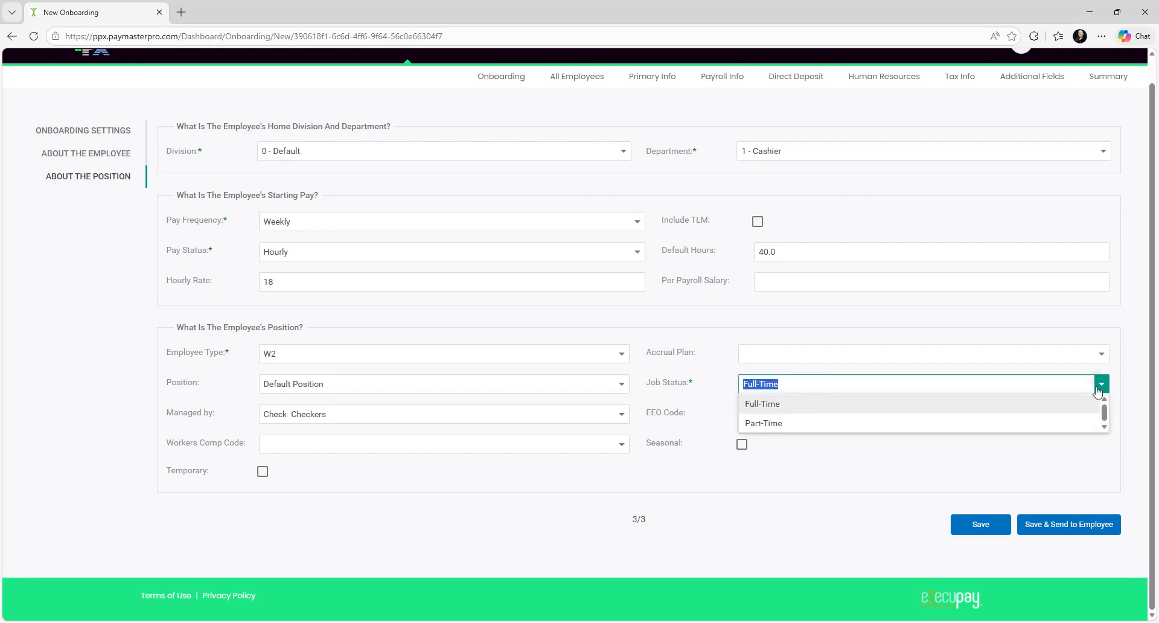
left_click(801, 427)
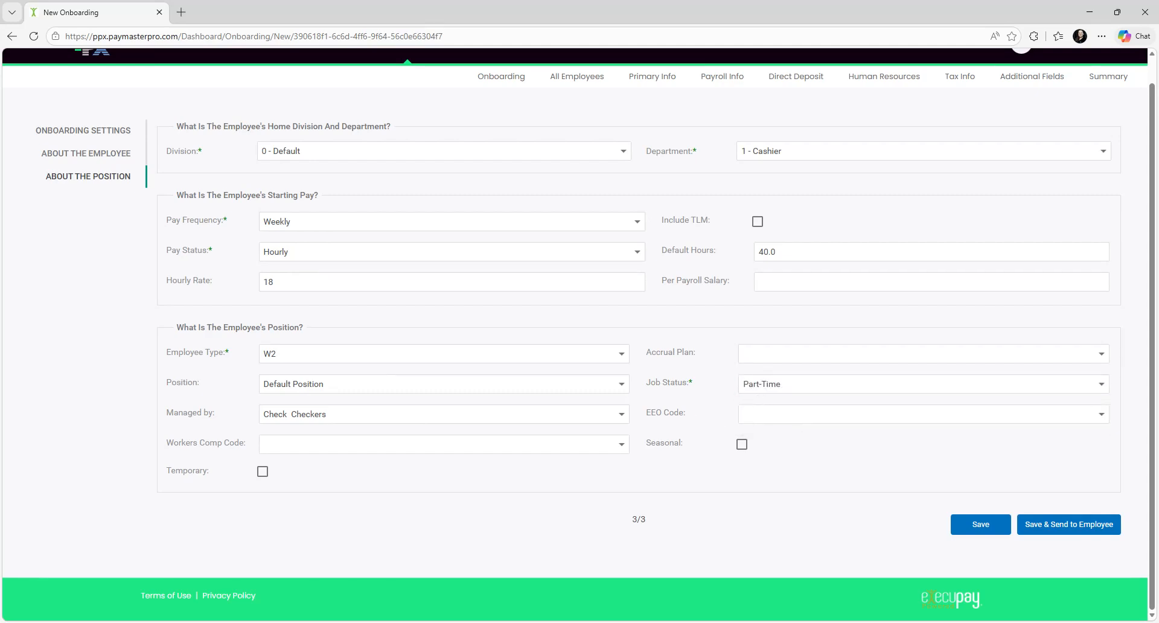
left_click(822, 421)
Step: Leave the EEO code empty and save the onboarding with Save & Send to Employee
left_click(720, 425)
left_click(791, 417)
left_click(722, 421)
scroll(855, 514, "up", 1)
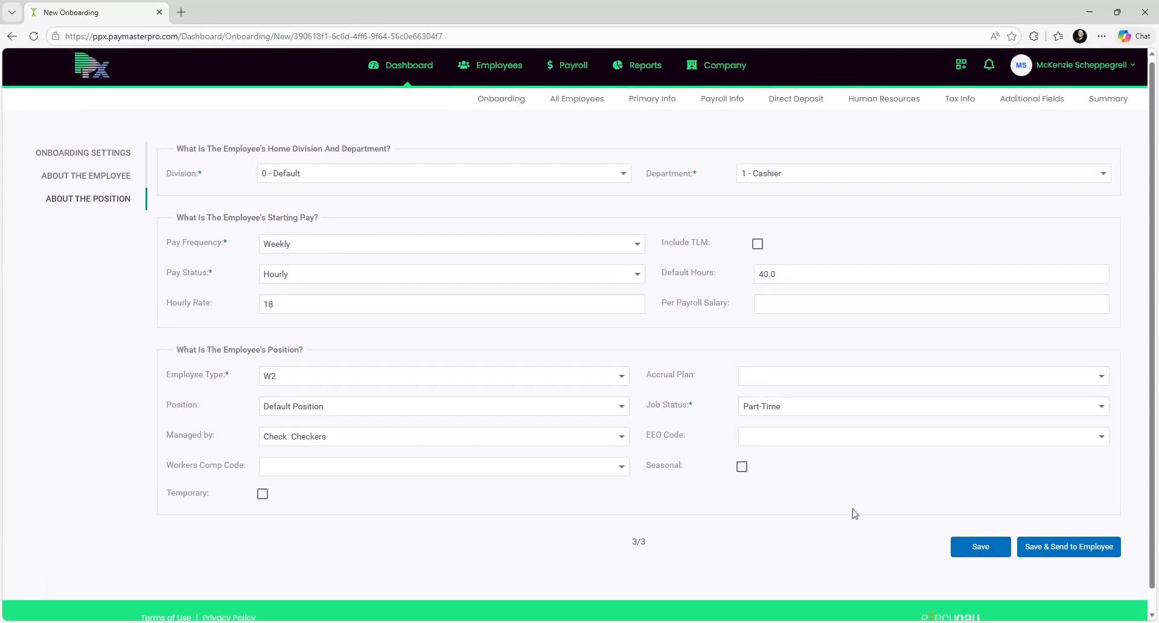
left_click(980, 551)
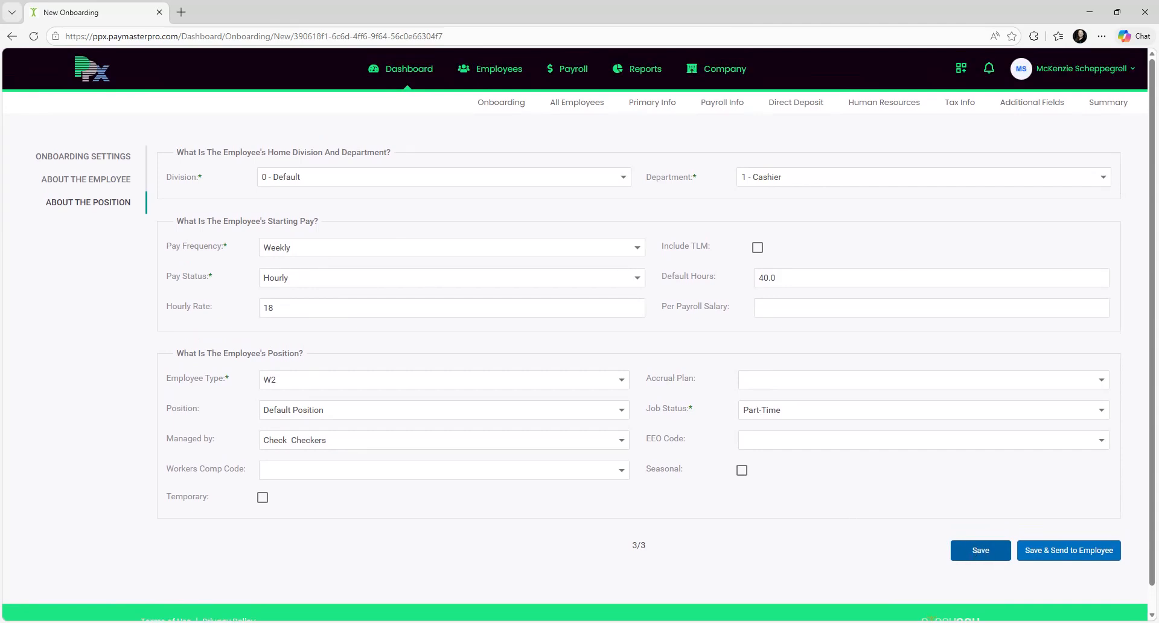
left_click(1068, 550)
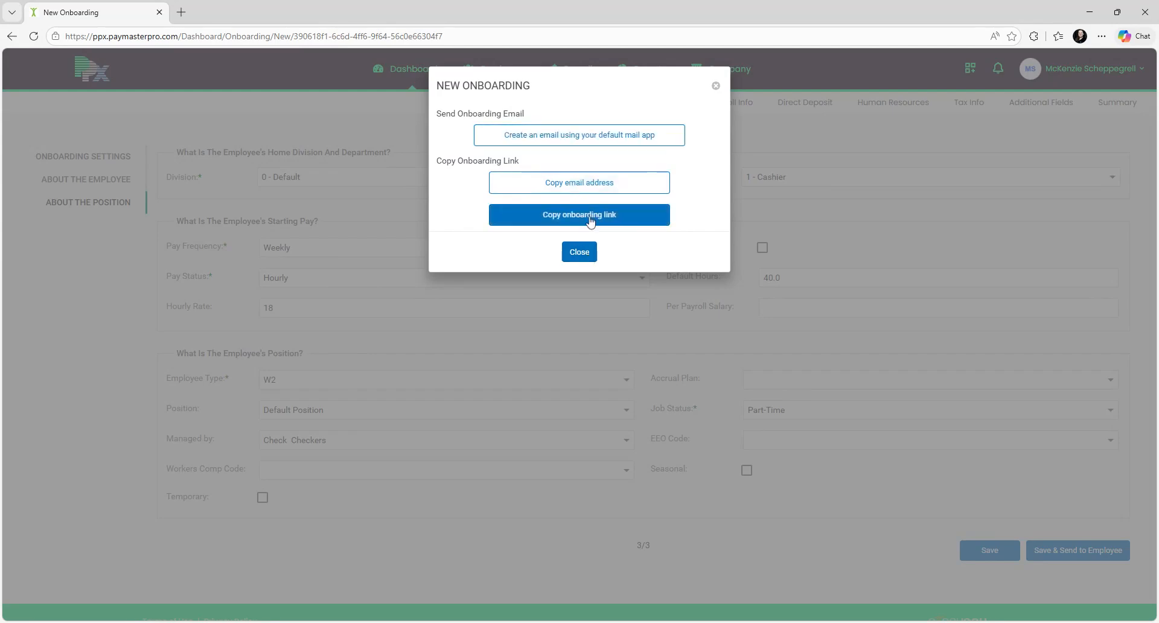
Step: Close the New Onboarding dialog after reviewing its email and copy-link options
left_click(581, 254)
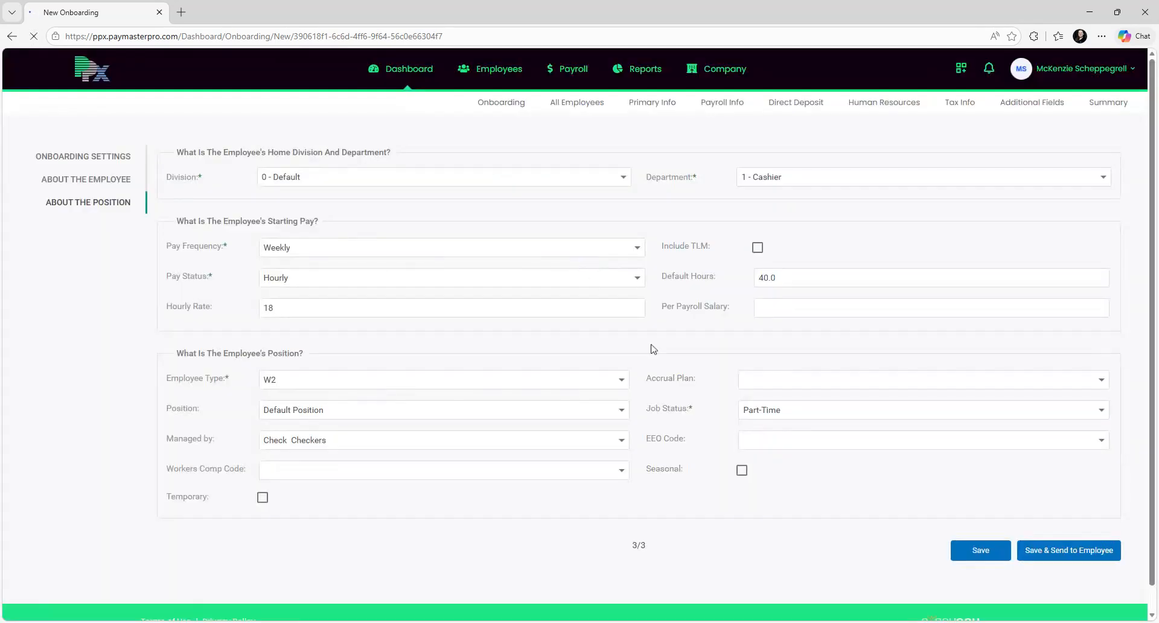